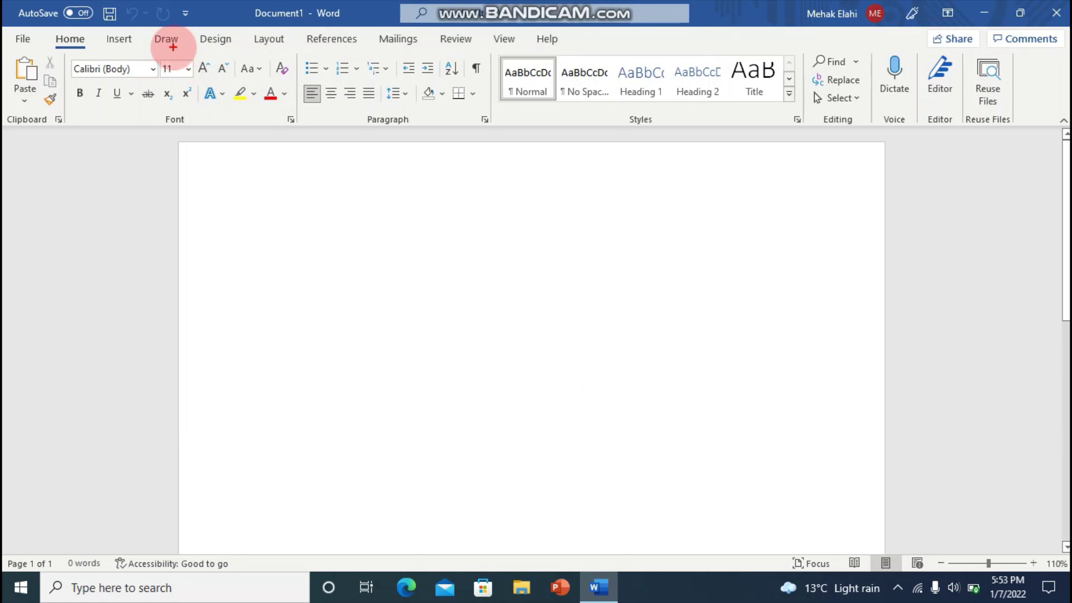
Put the 89-word sample paragraph about using Word on PC, Mac or mobile on the blank page
{"action": "left_click_drag", "start_coordinate": [132, 6], "coordinate": [803, 25]}
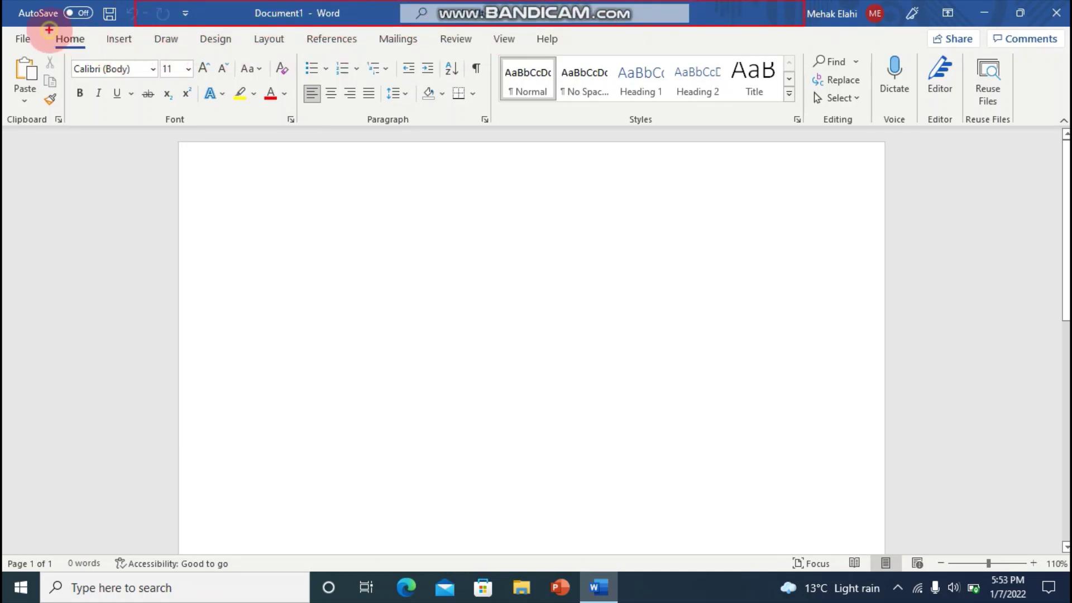
{"action": "mouse_move", "coordinate": [49, 30]}
{"action": "left_mouse_down"}
{"action": "mouse_move", "coordinate": [552, 66]}
{"action": "mouse_move", "coordinate": [575, 57]}
{"action": "left_mouse_up"}
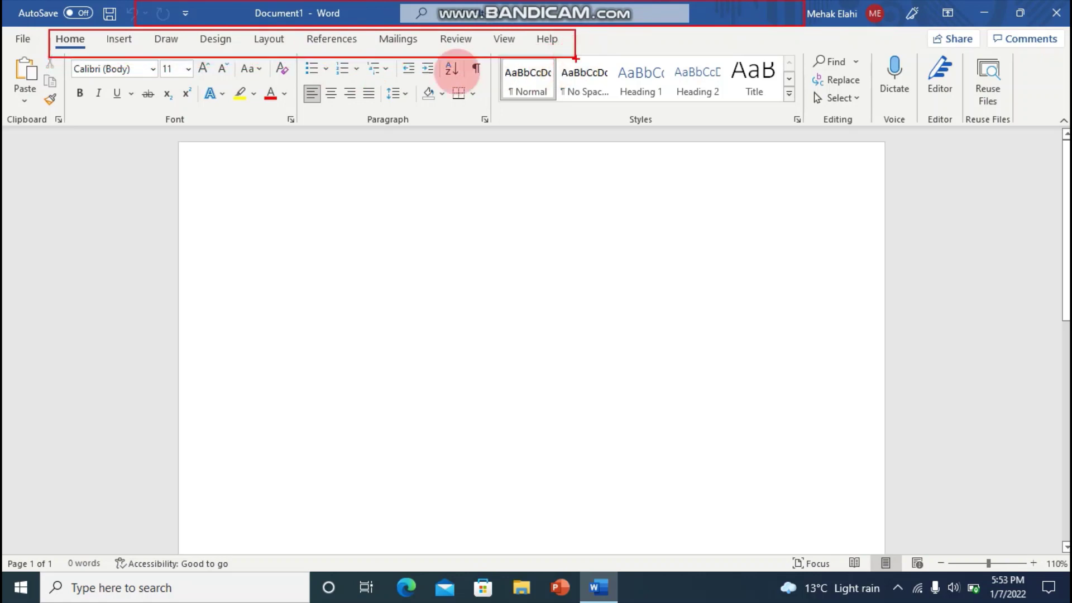
{"action": "left_click_drag", "start_coordinate": [76, 61], "coordinate": [694, 167]}
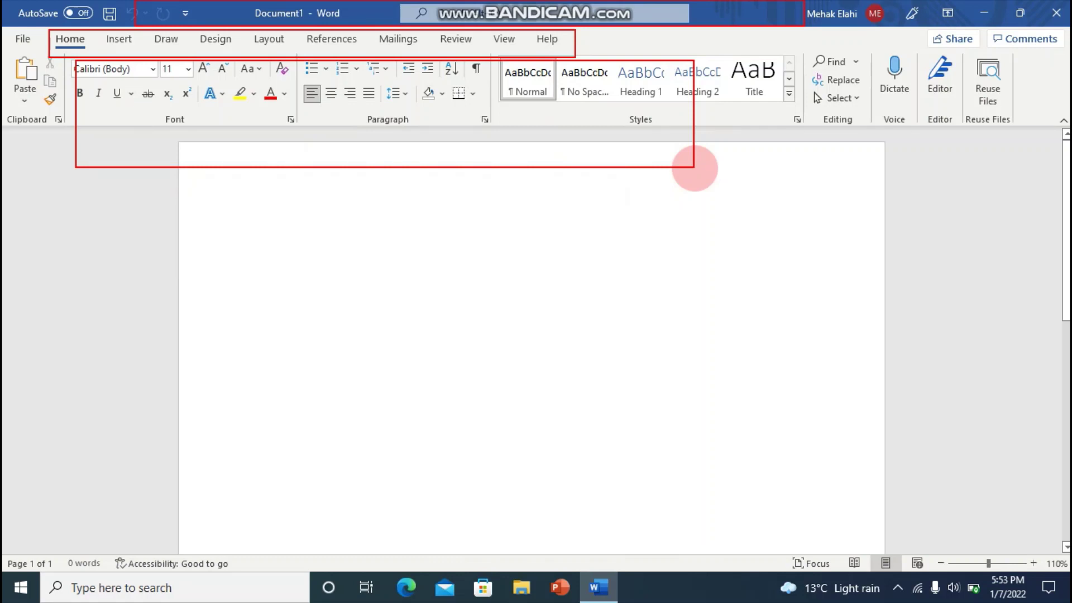
{"action": "left_click", "coordinate": [672, 418]}
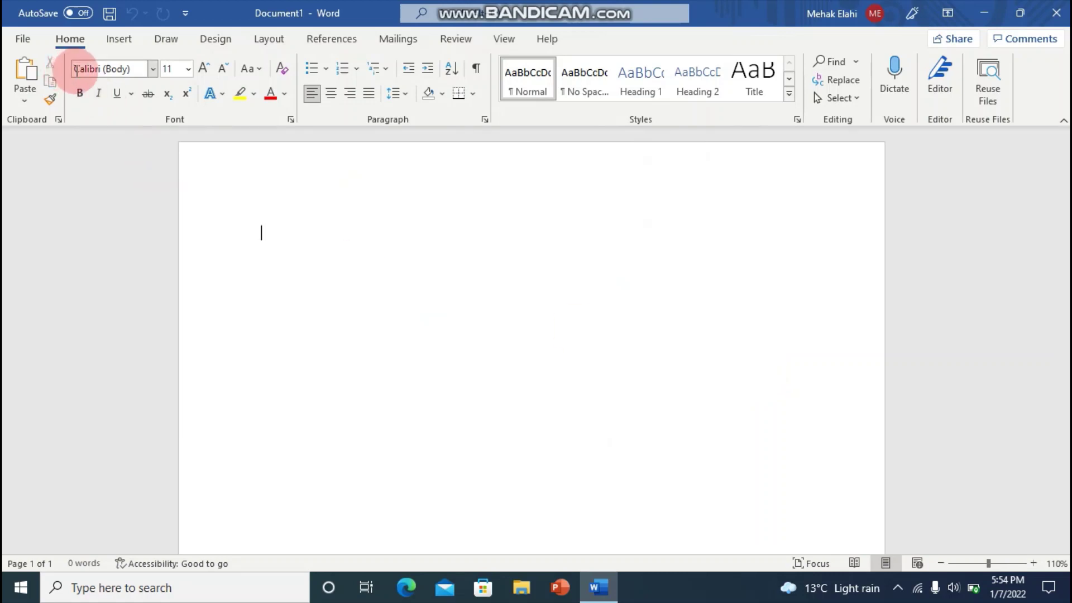
{"action": "left_click_drag", "start_coordinate": [62, 62], "coordinate": [162, 107]}
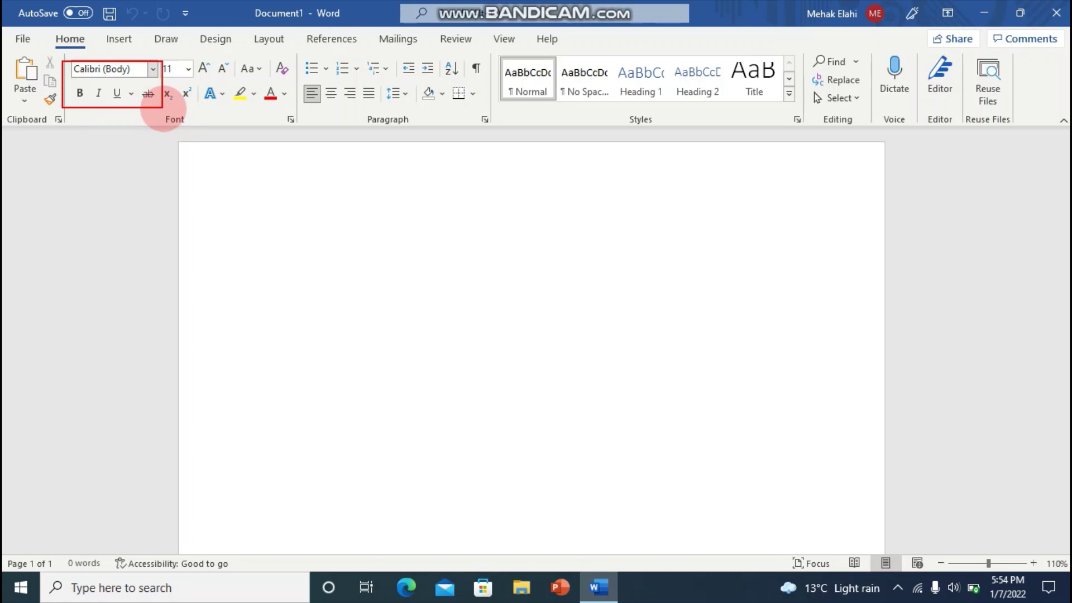
{"action": "mouse_move", "coordinate": [161, 47]}
{"action": "left_mouse_down"}
{"action": "mouse_move", "coordinate": [162, 67]}
{"action": "mouse_move", "coordinate": [204, 99]}
{"action": "left_mouse_up"}
{"action": "left_click", "coordinate": [667, 412]}
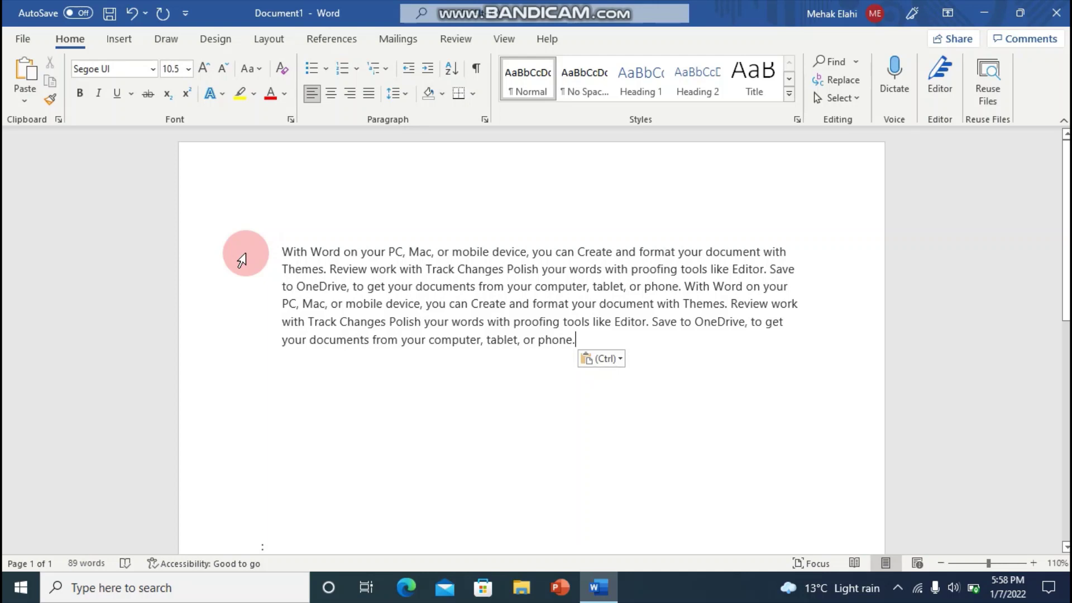
{"action": "left_click", "coordinate": [242, 259]}
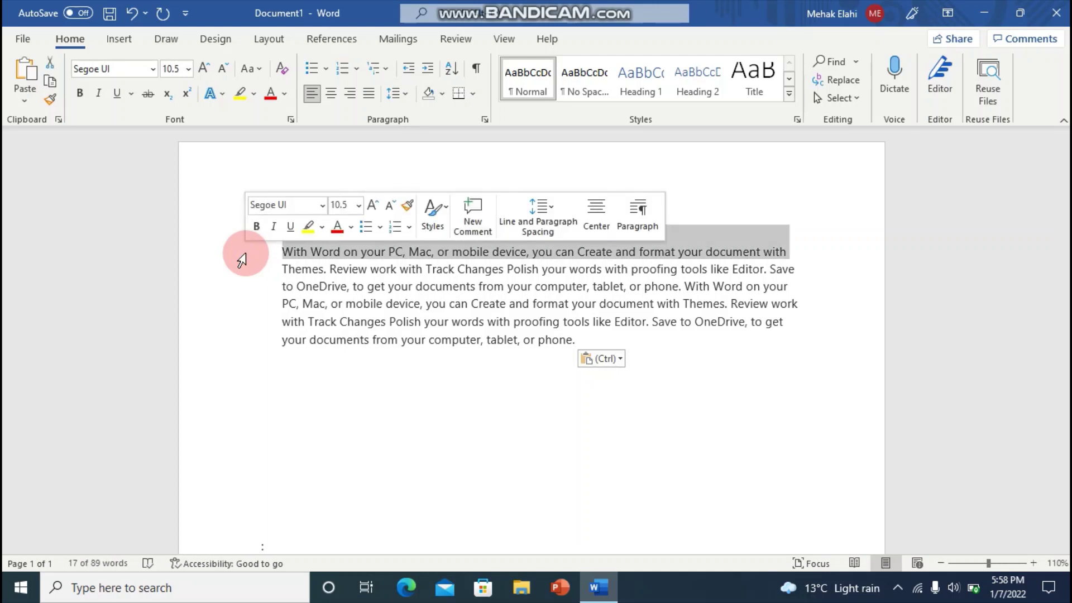
{"action": "left_click", "coordinate": [268, 271]}
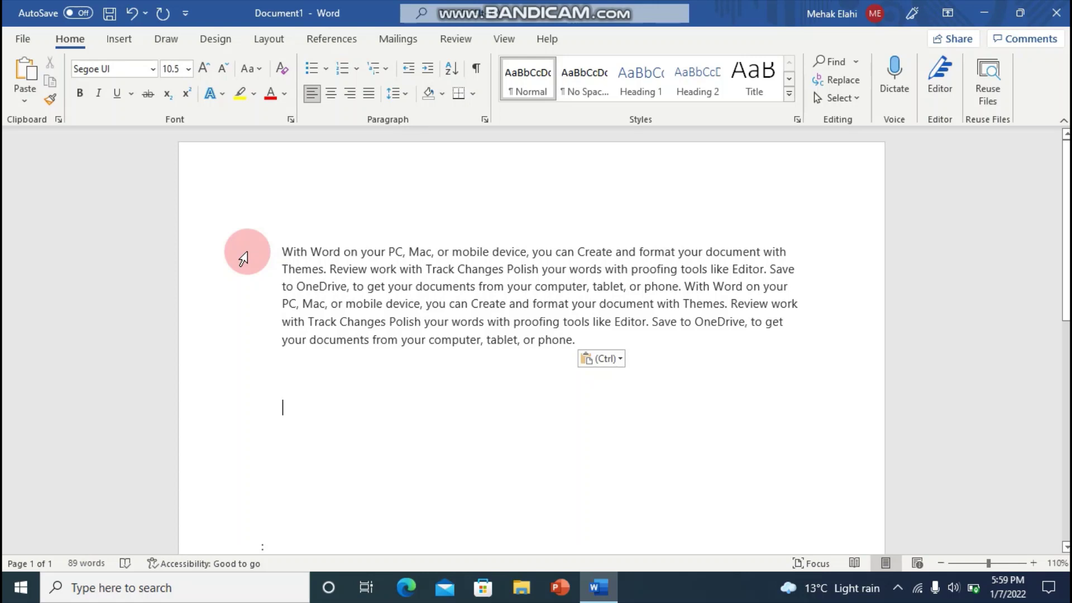
{"action": "left_click", "coordinate": [244, 258]}
{"action": "double_click", "coordinate": [244, 258]}
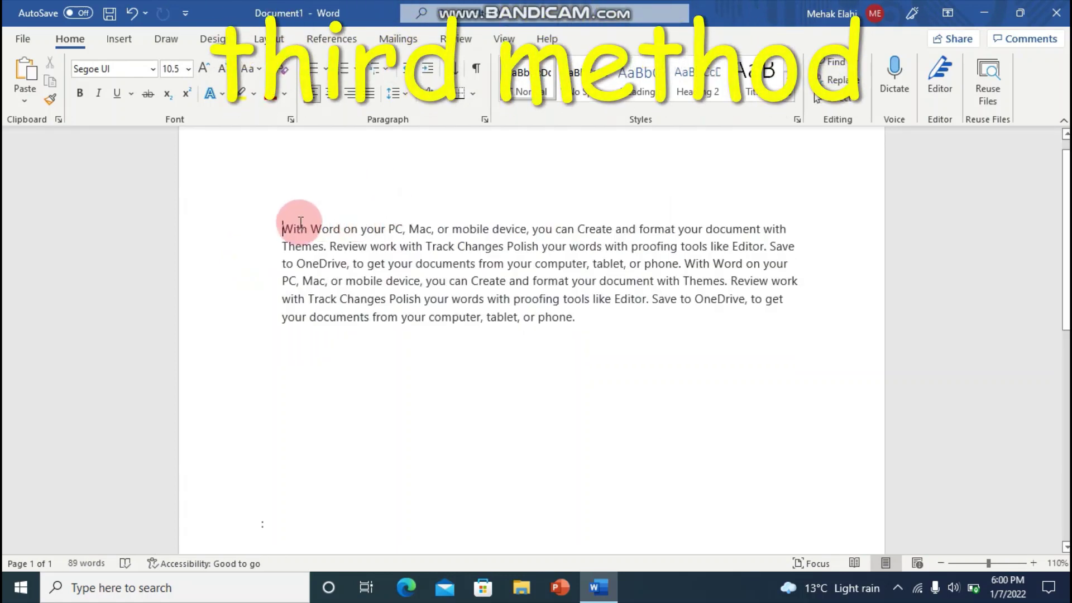
{"action": "key", "text": "ctrl+v"}
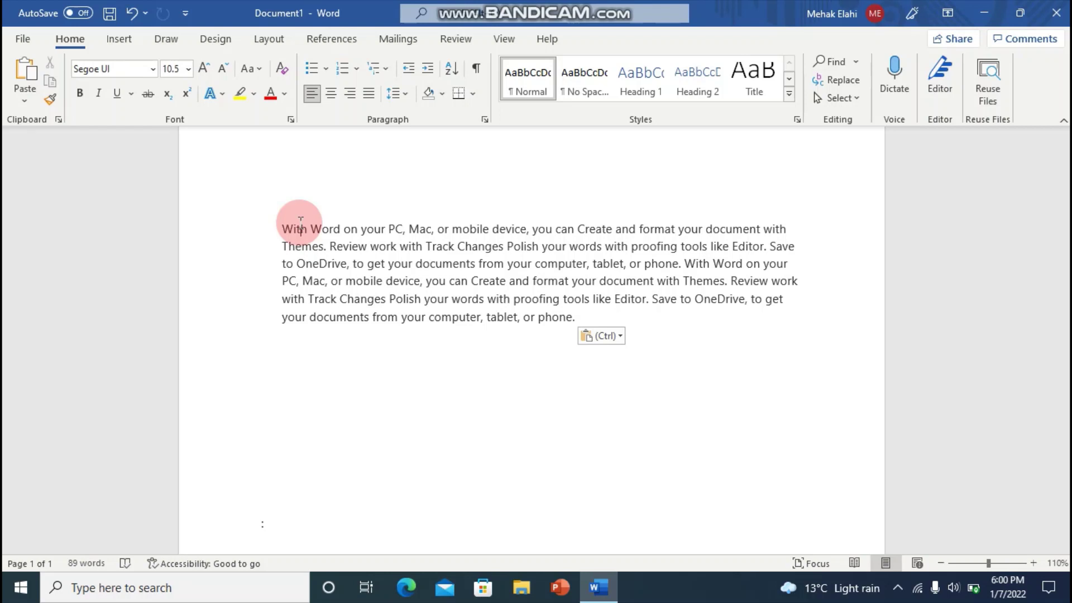
{"action": "key", "text": "ctrl+shift+Right"}
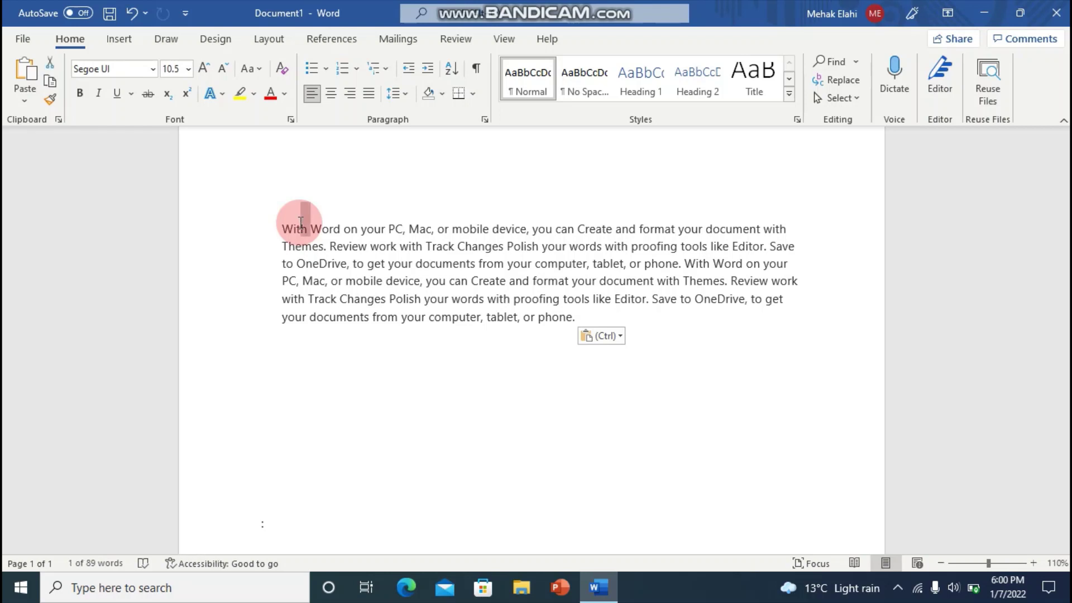
{"action": "key", "text": "ctrl+shift+Right"}
{"action": "key", "text": "ctrl+shift+Right"}
{"action": "key", "text": "ctrl+shift+Right"}
{"action": "key", "text": "ctrl+shift+Right"}
{"action": "key", "text": "ctrl+shift+Right"}
{"action": "key", "text": "ctrl+shift+Right"}
{"action": "key", "text": "ctrl+shift+Right"}
{"action": "key", "text": "ctrl+shift+Right"}
{"action": "key", "text": "ctrl+shift+Right"}
{"action": "key", "text": "ctrl+shift+Right"}
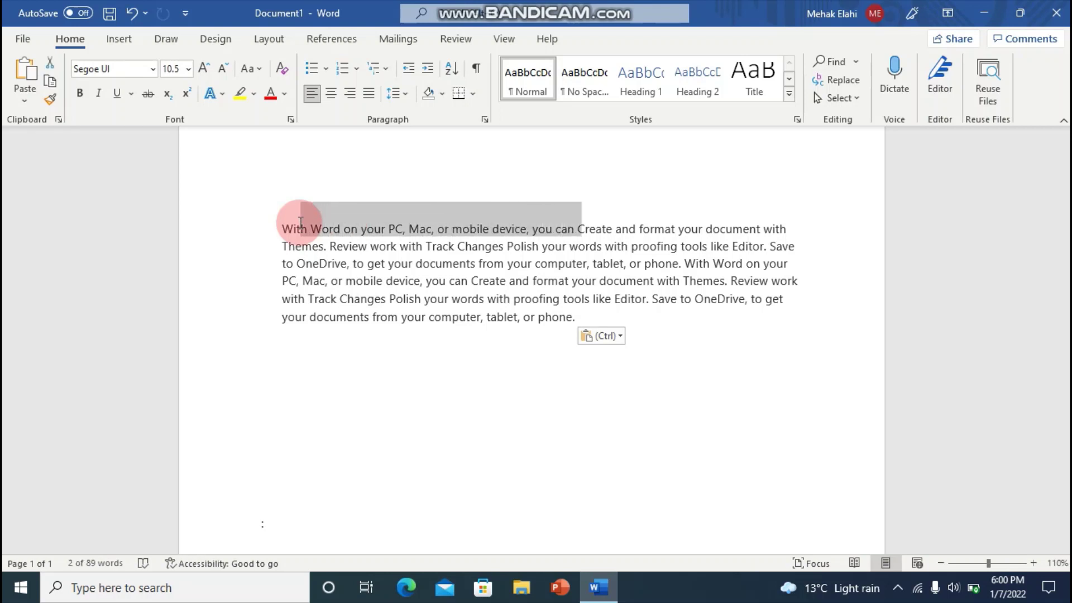
{"action": "key", "text": "ctrl+shift+Right"}
{"action": "key", "text": "ctrl+shift+Right"}
{"action": "key", "text": "ctrl+shift+Right"}
{"action": "key", "text": "ctrl+shift+Right"}
{"action": "key", "text": "ctrl+shift+Right"}
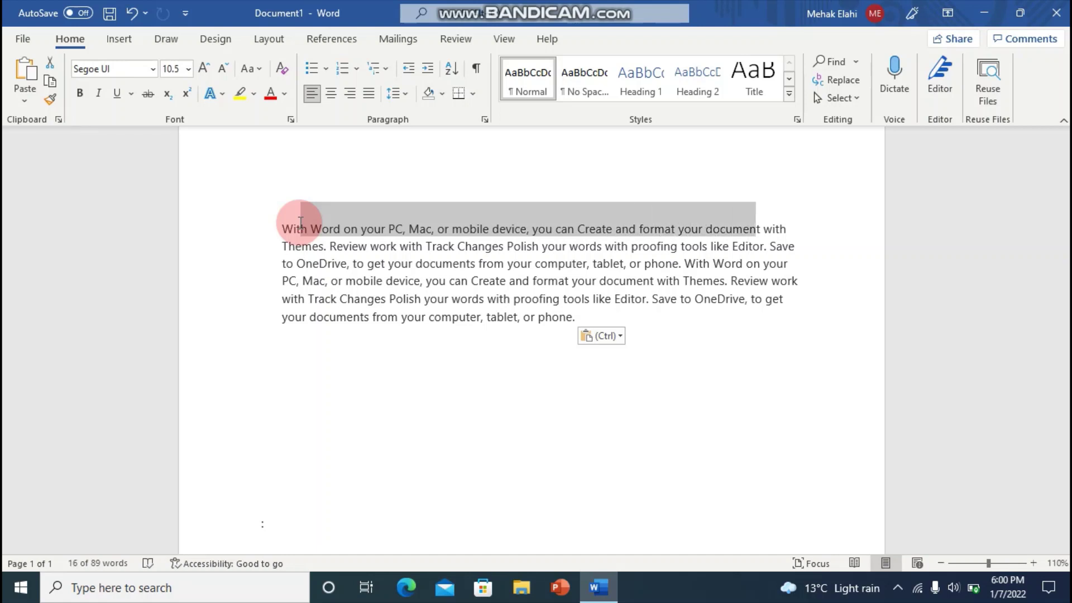
{"action": "key", "text": "ctrl+shift+Left"}
{"action": "key", "text": "ctrl+shift+Left"}
{"action": "key", "text": "ctrl+shift+Left"}
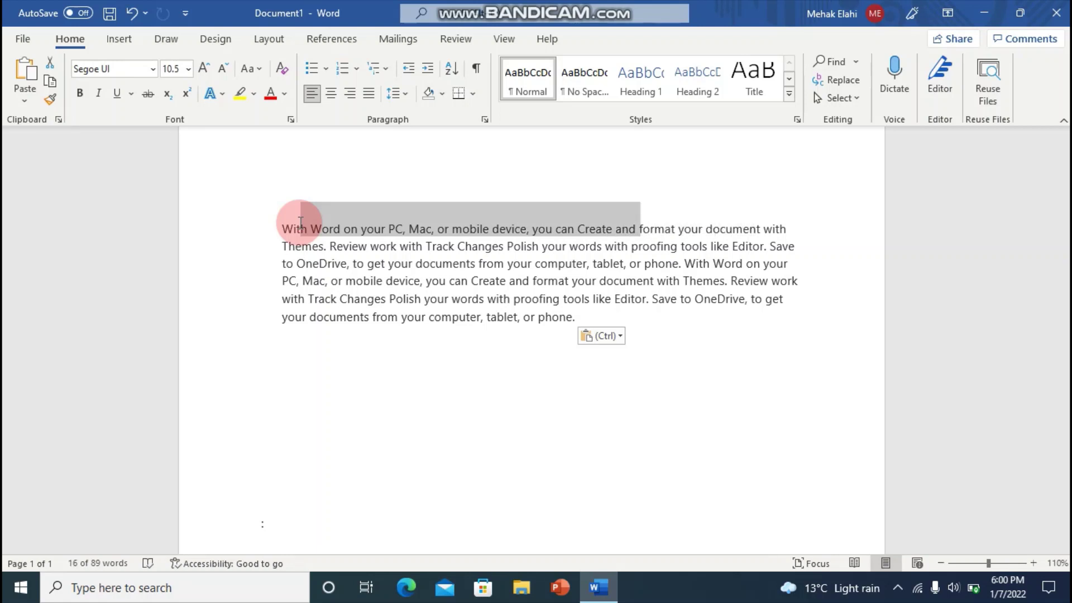
{"action": "key", "text": "ctrl+shift+Left"}
{"action": "key", "text": "ctrl+shift+Left"}
{"action": "key", "text": "ctrl+shift+Left"}
{"action": "key", "text": "ctrl+shift+Left"}
{"action": "key", "text": "ctrl+shift+Left"}
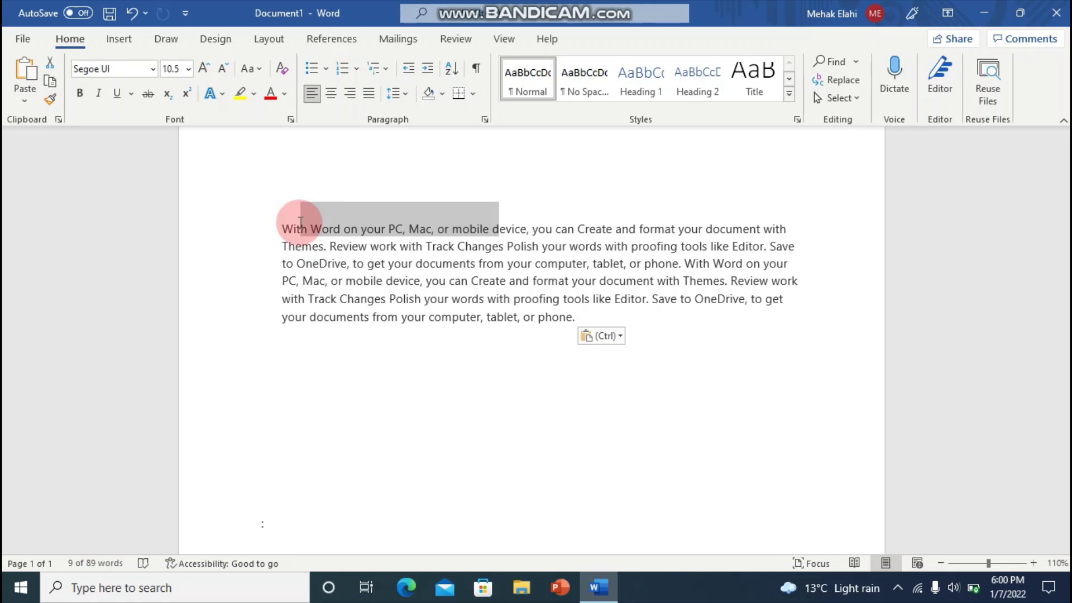
{"action": "left_click", "coordinate": [689, 417]}
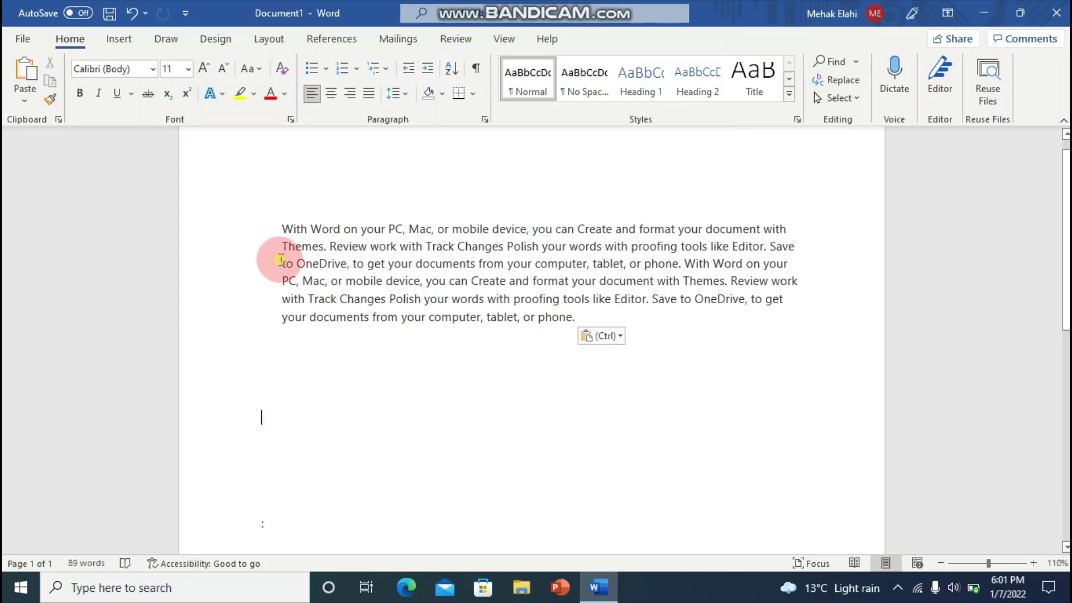
Paste another copy of the paragraph partway along the third line, bringing the total to 178 words
{"action": "left_click_drag", "start_coordinate": [284, 264], "coordinate": [787, 264]}
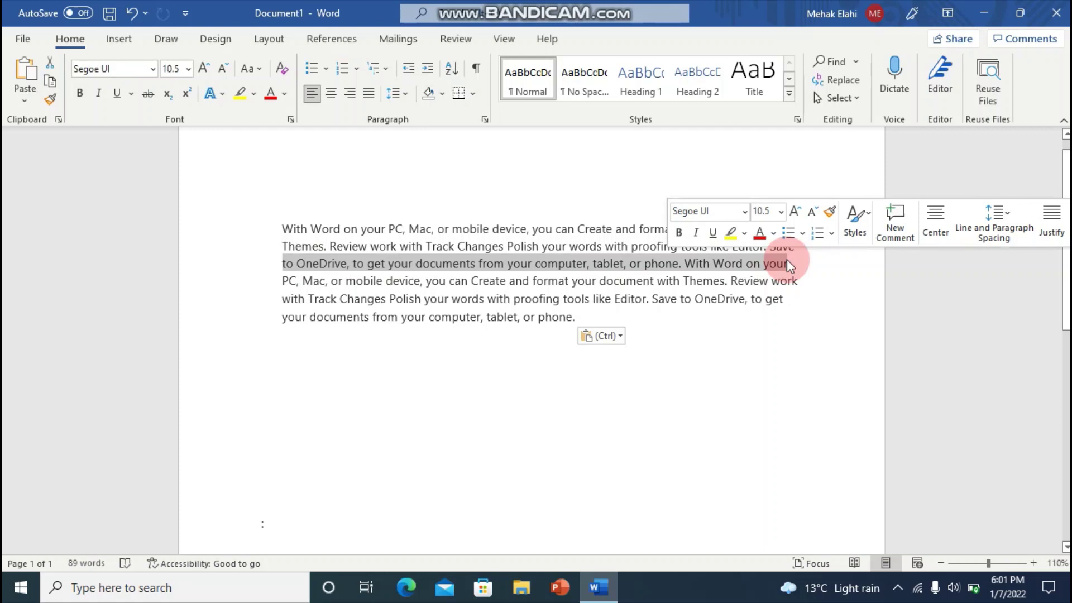
{"action": "left_click", "coordinate": [687, 416]}
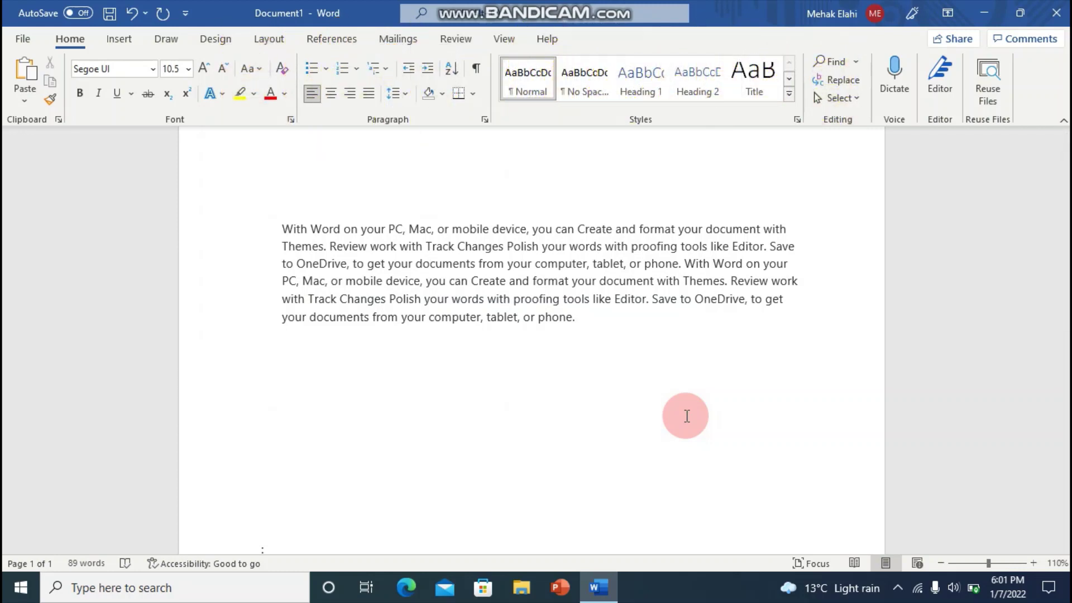
{"action": "key", "text": "ctrl+v"}
{"action": "type", "text": "With Word on your PC, Mac, or mobile device, you can Create and format your document with Themes. Review work with Track Changes Polish your words with proofing tools like Editor. Save to OneDrive, to get your documents from your computer, tablet, or phone."}
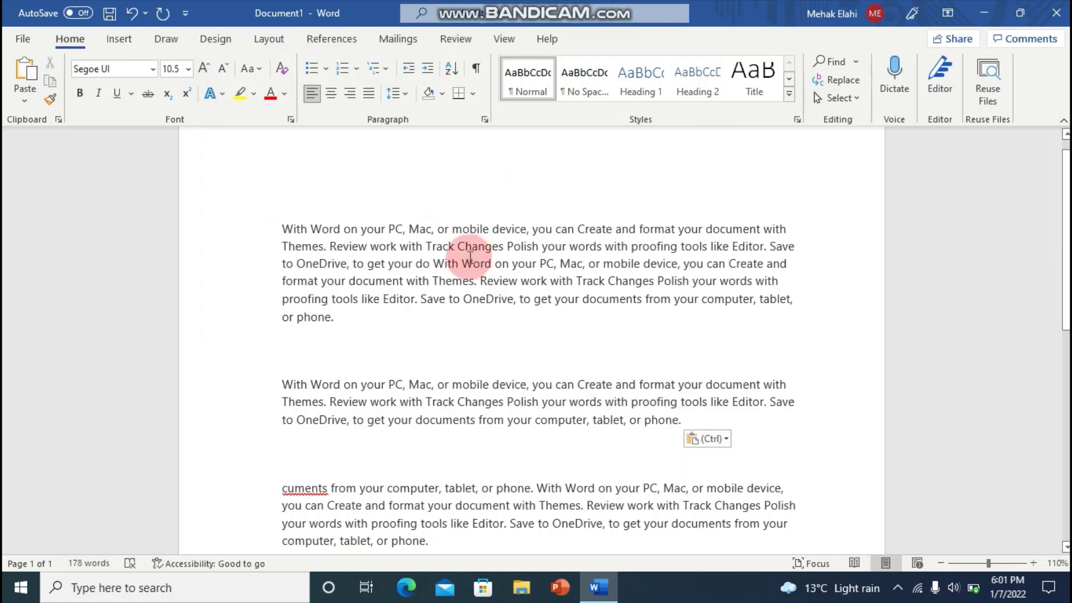
{"action": "left_click_drag", "start_coordinate": [470, 262], "coordinate": [703, 266]}
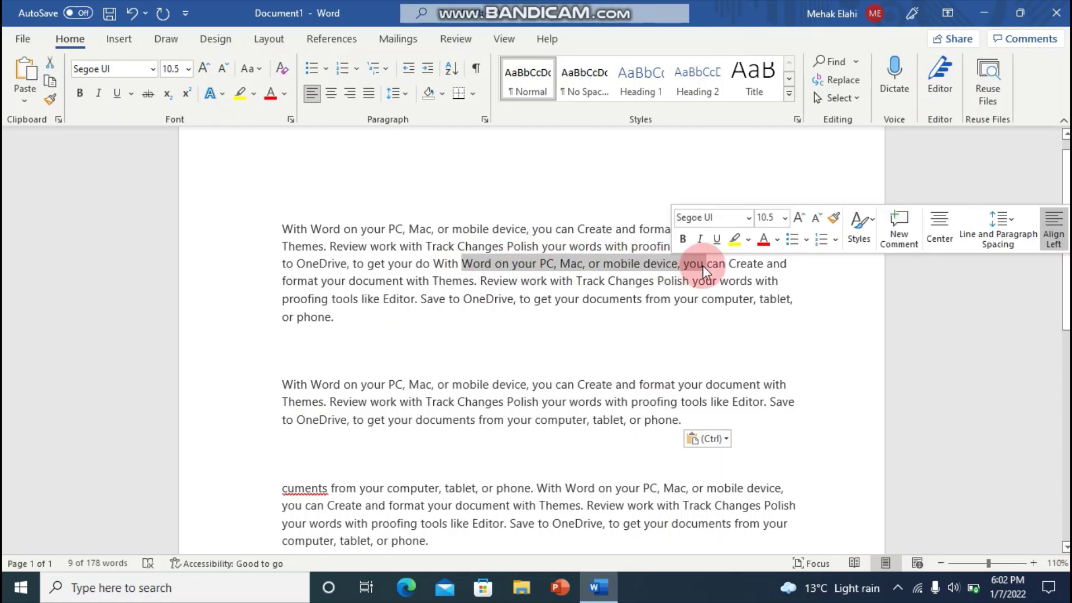
{"action": "key", "text": "ctrl+a"}
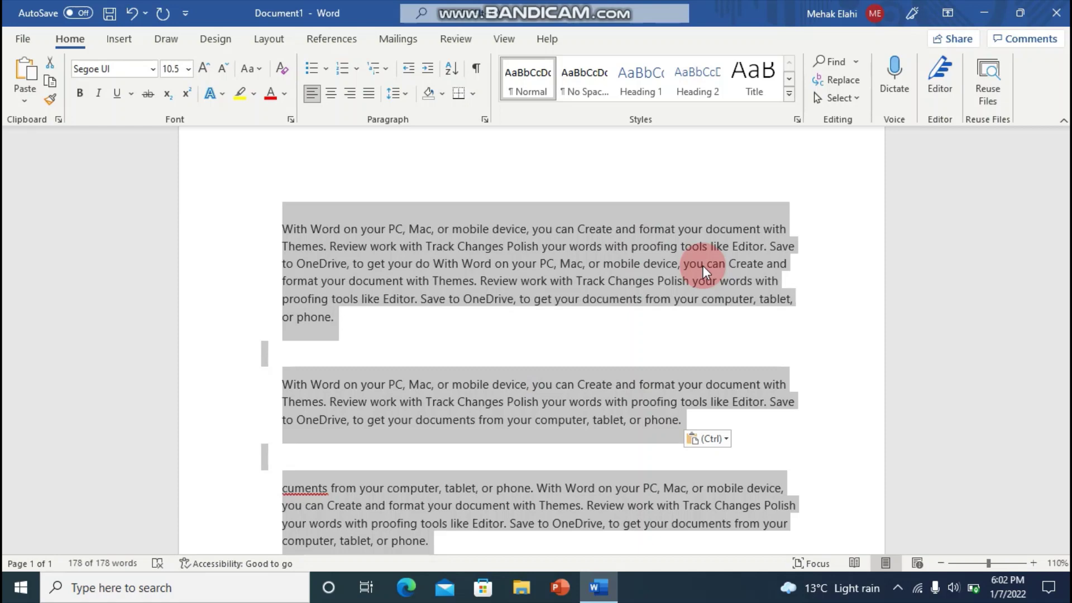
{"action": "left_click", "coordinate": [663, 414]}
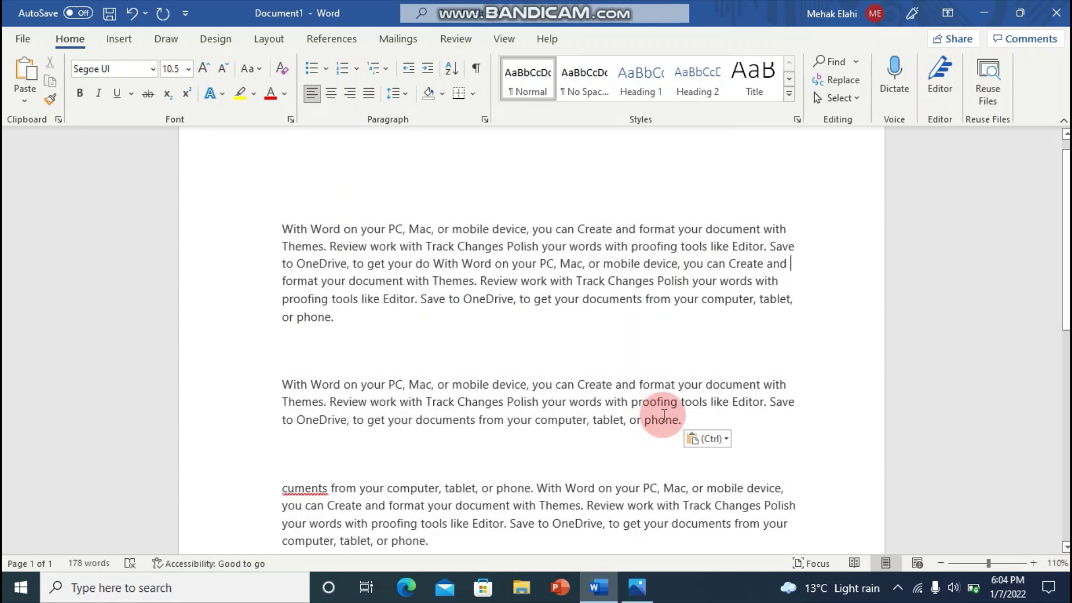